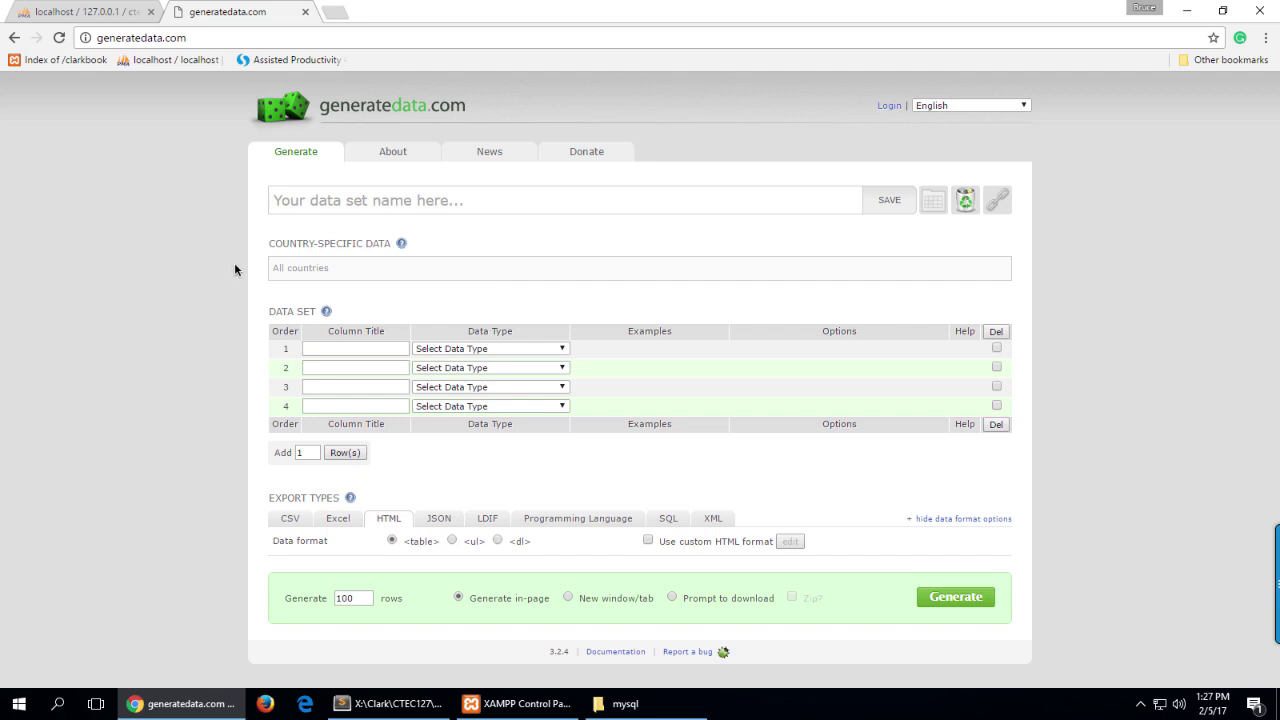
Examine the data set form, including the available countries and the data types offered for a column.
left_click(298, 200)
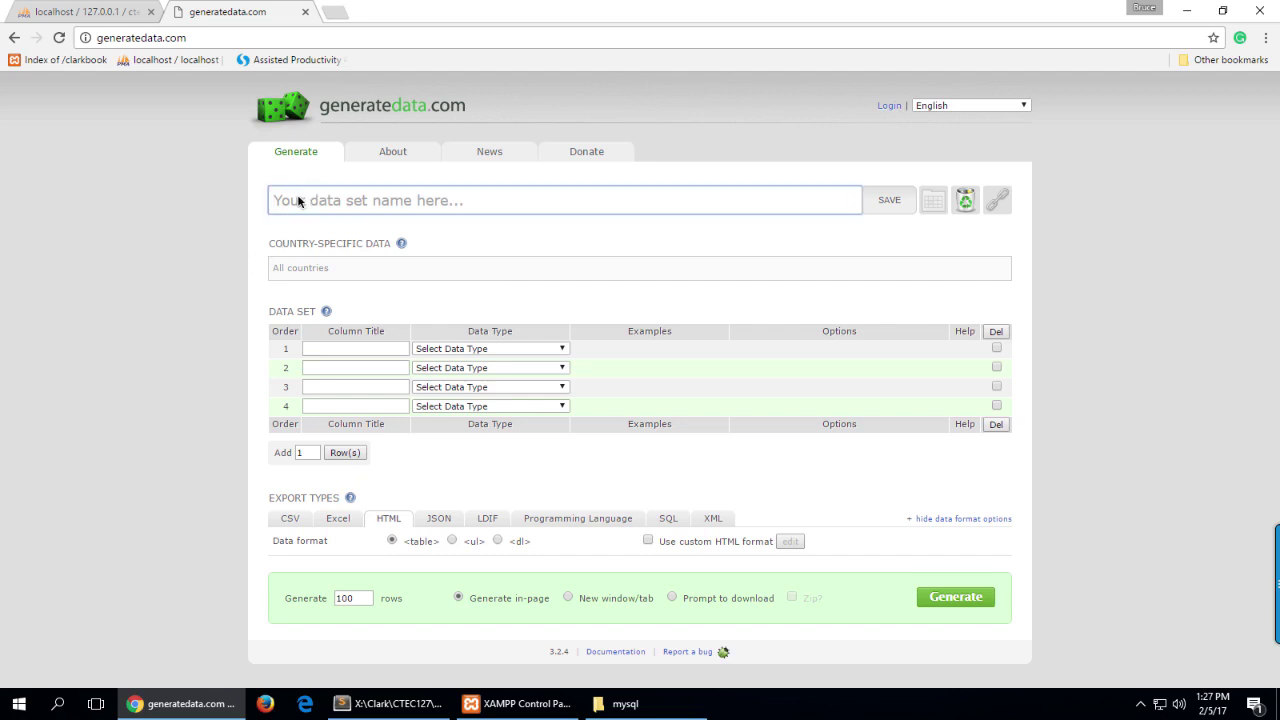
left_click(308, 267)
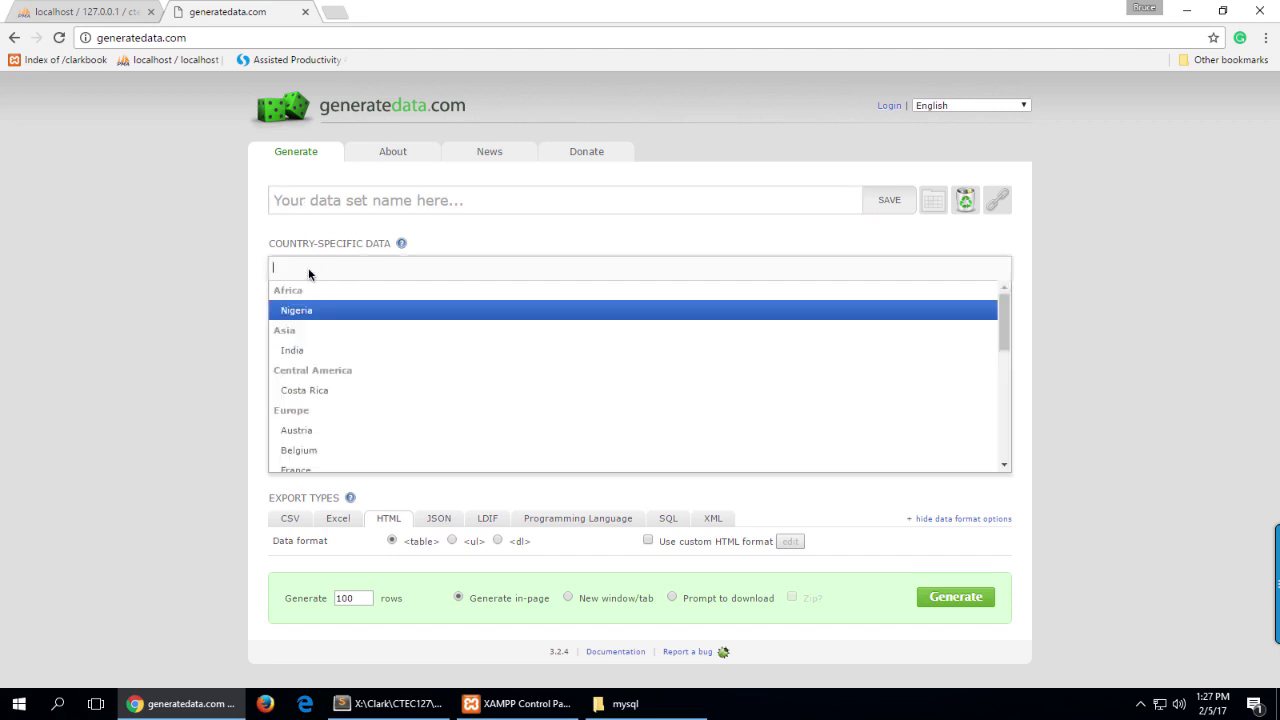
left_click(204, 247)
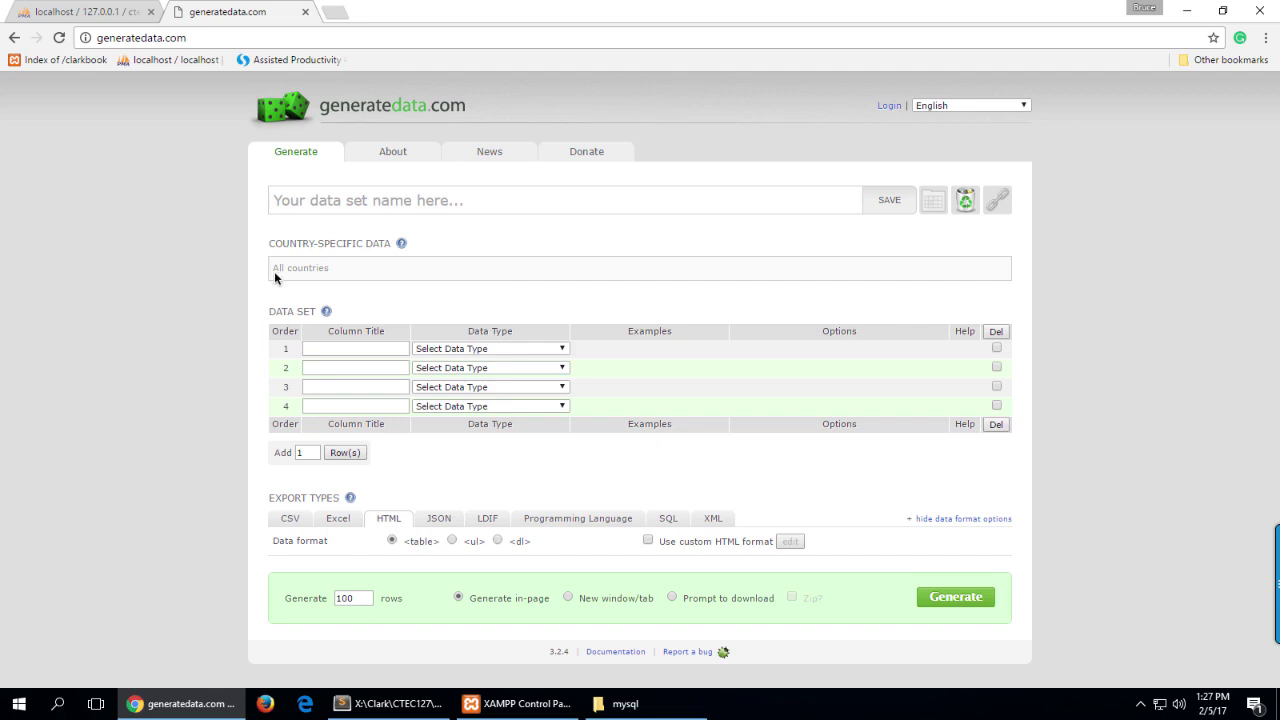
left_click(316, 349)
left_click(319, 358)
left_click(319, 385)
left_click(461, 348)
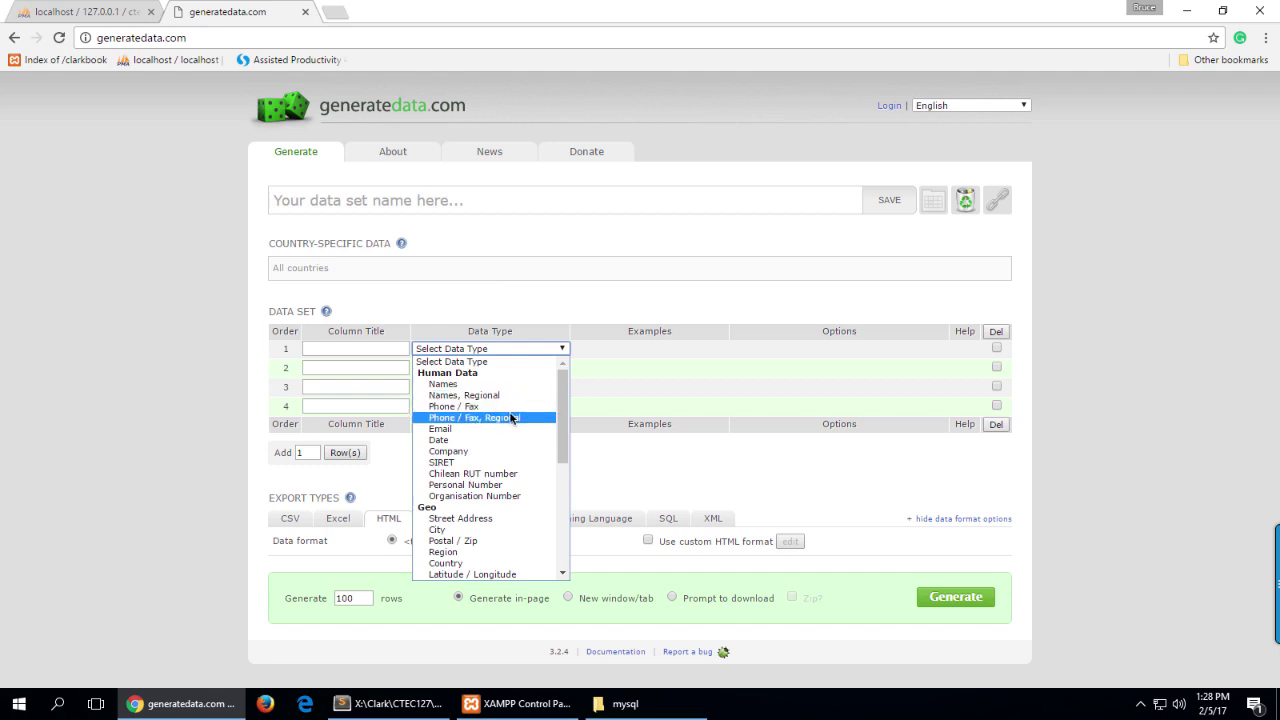
left_click(182, 425)
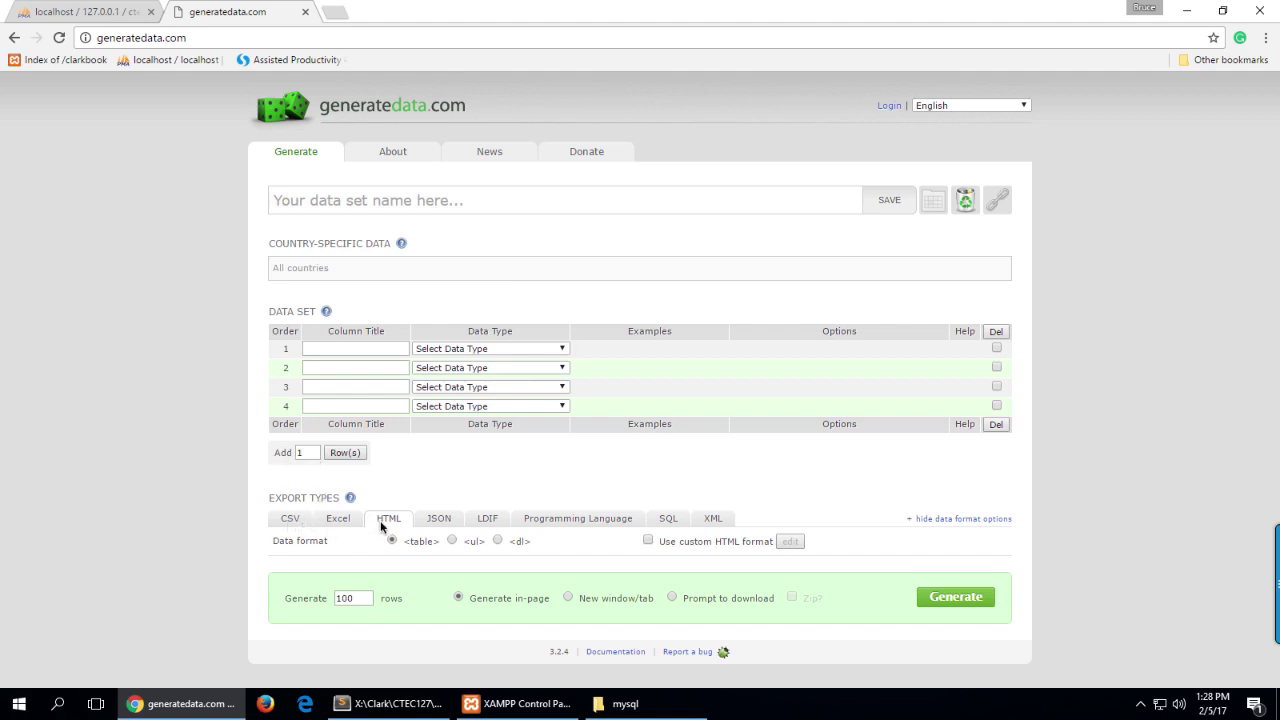
Examine the options of the CSV, Excel, JSON, LDIF, Programming Language and SQL export formats, including the SQL database types.
left_click(284, 525)
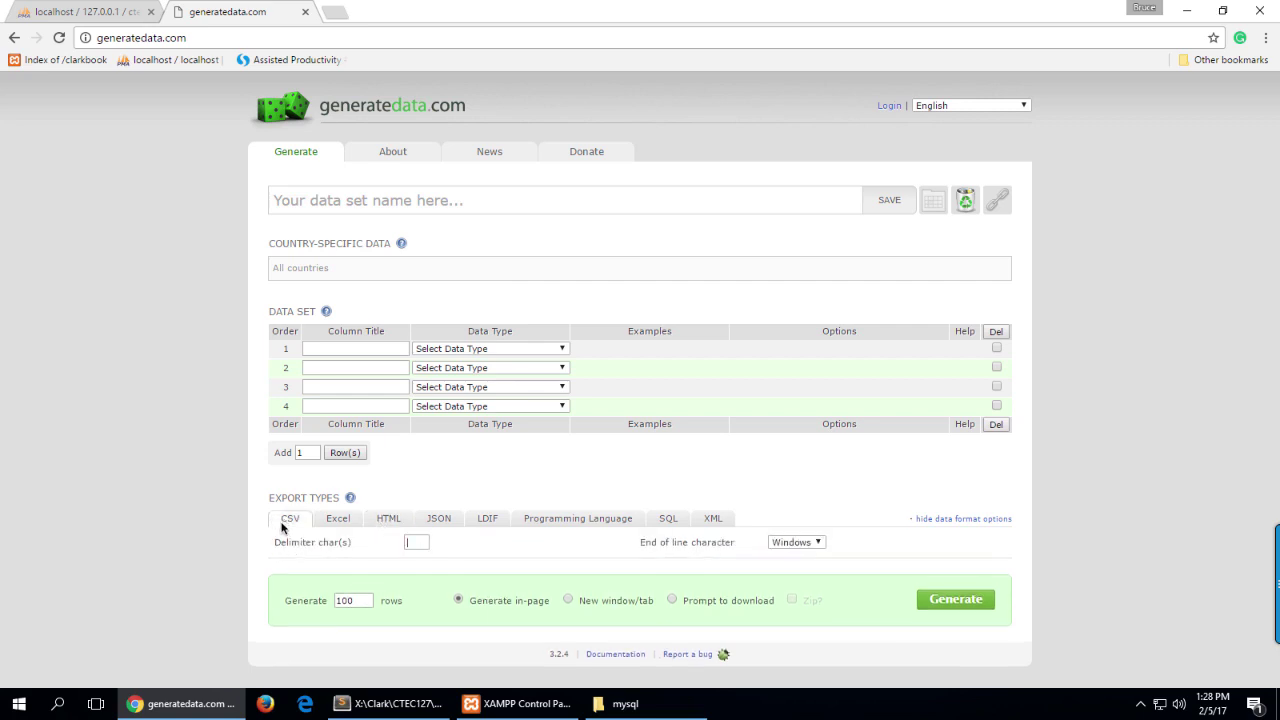
left_click(324, 522)
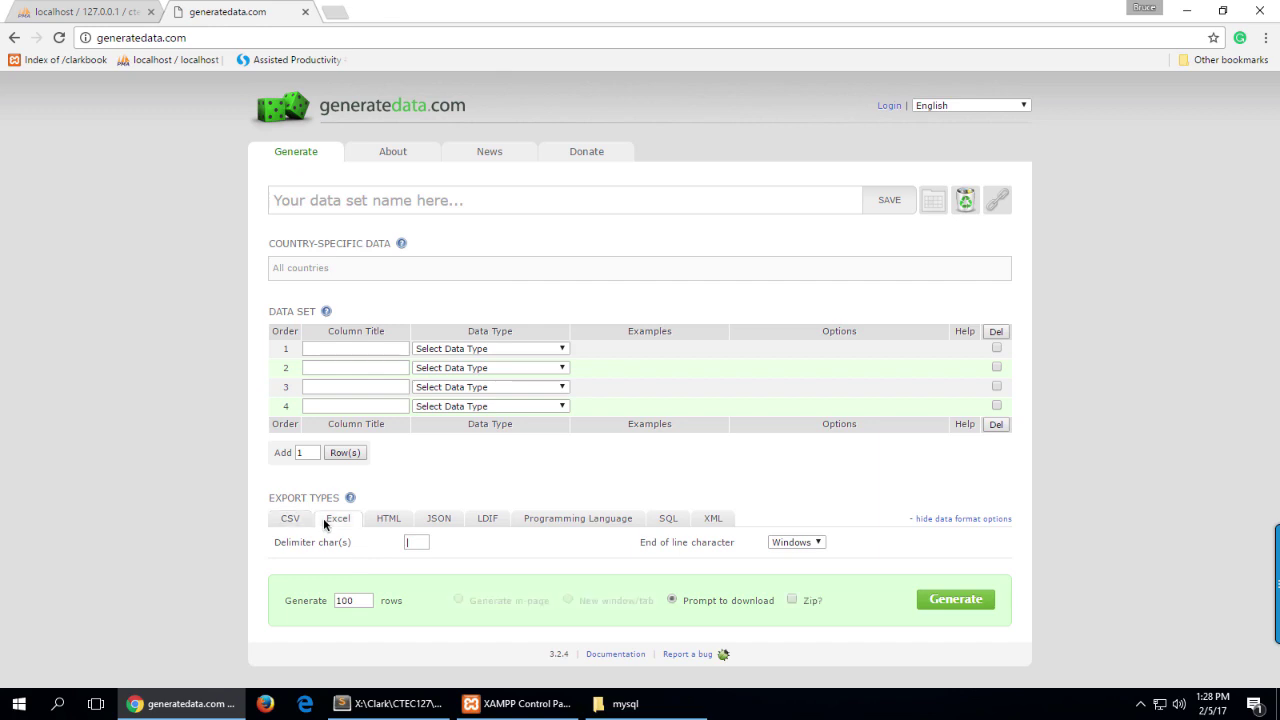
left_click(436, 519)
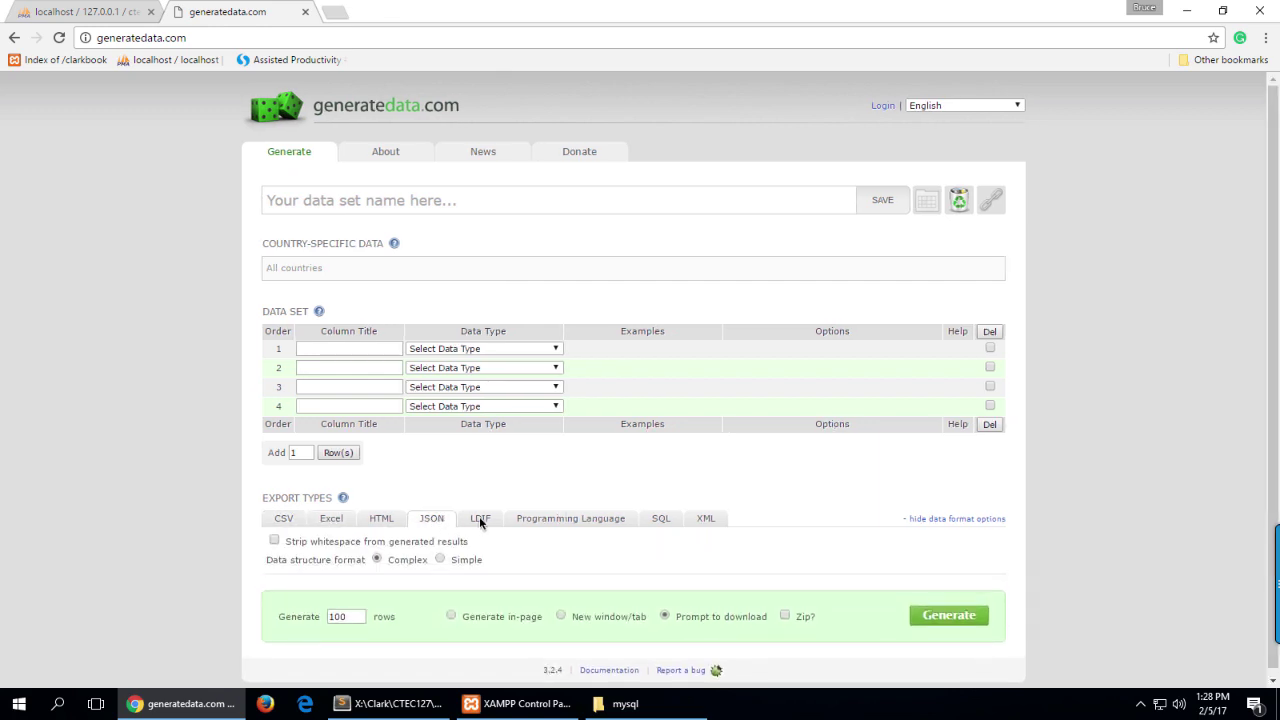
left_click(481, 521)
left_click(577, 520)
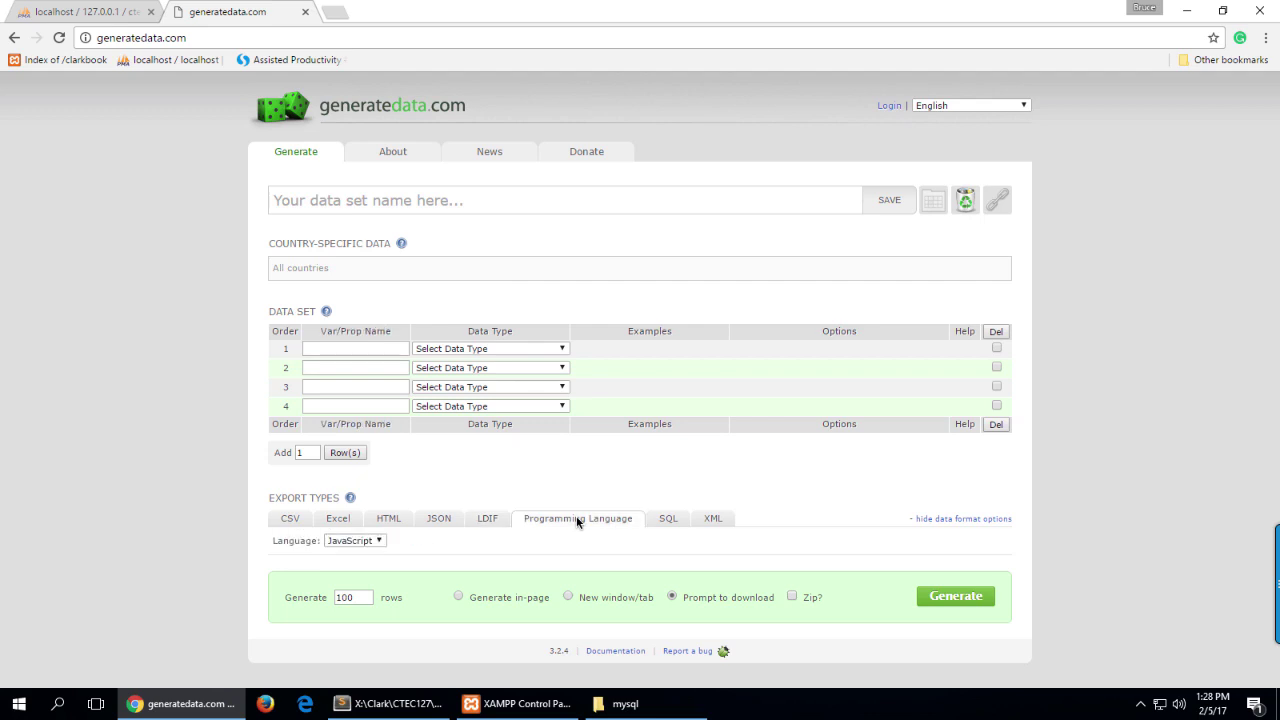
left_click(666, 518)
scroll(144, 489, "down", 1)
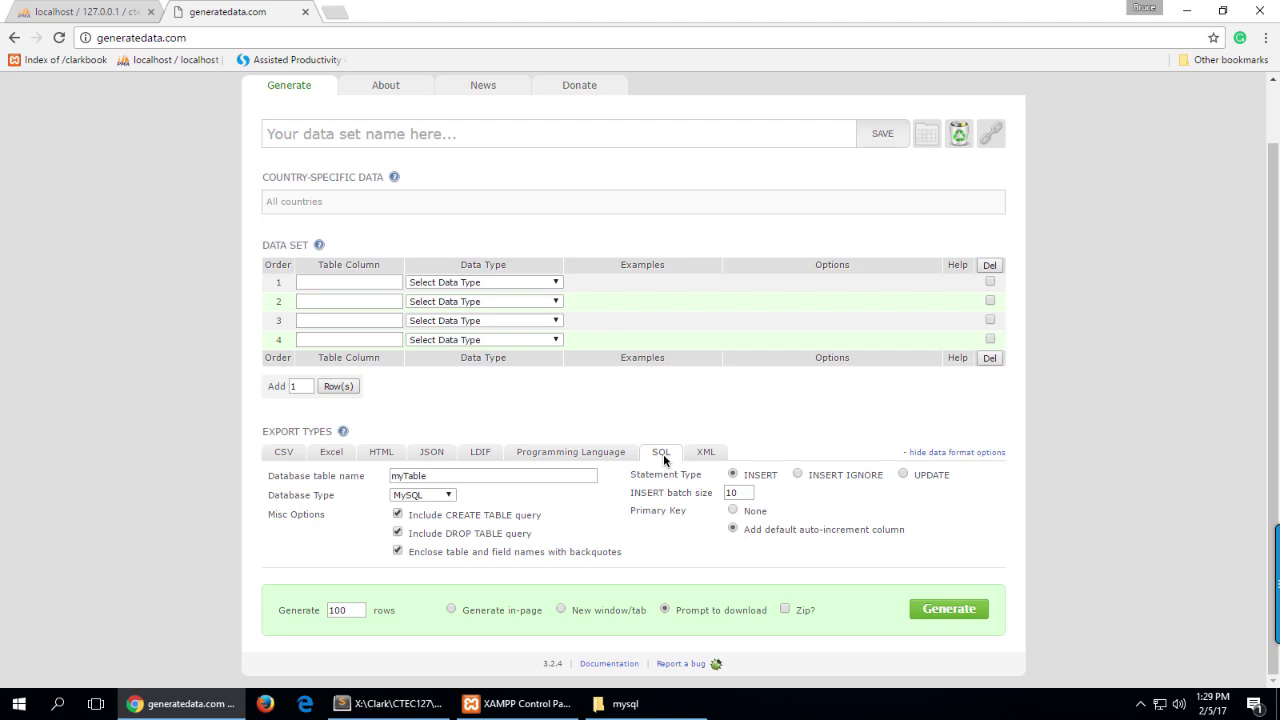
left_click(410, 495)
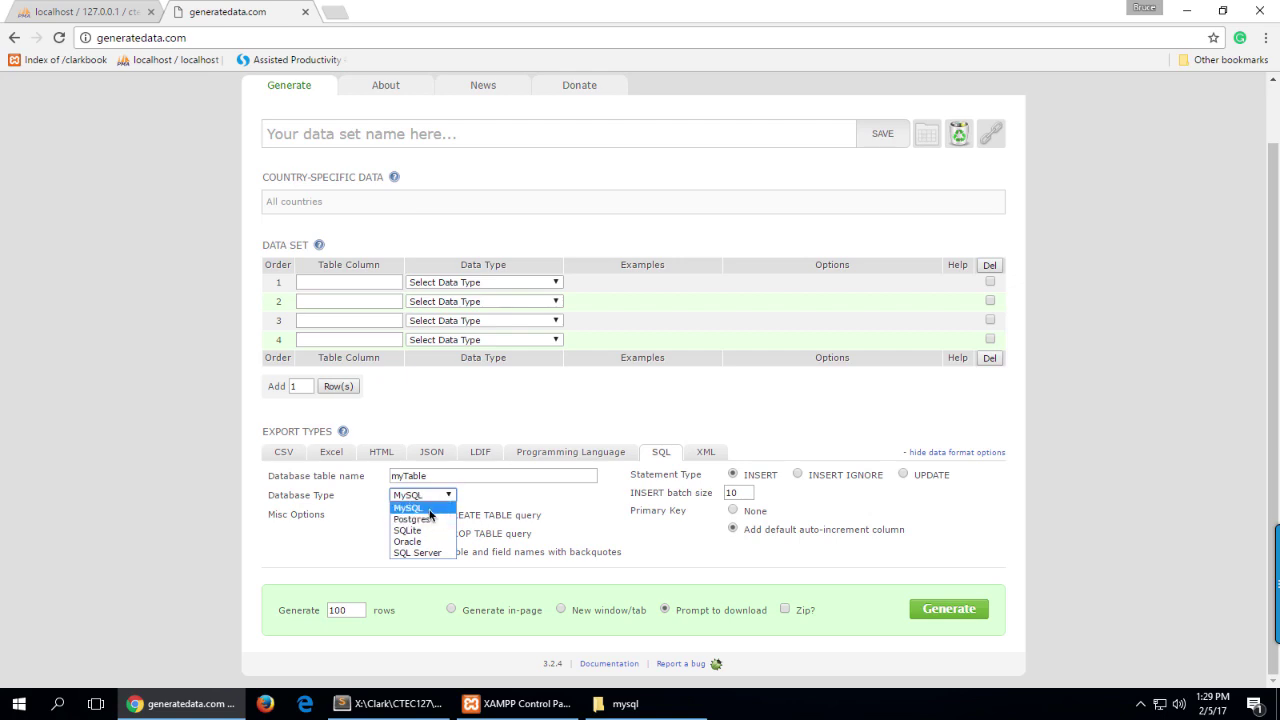
left_click(405, 508)
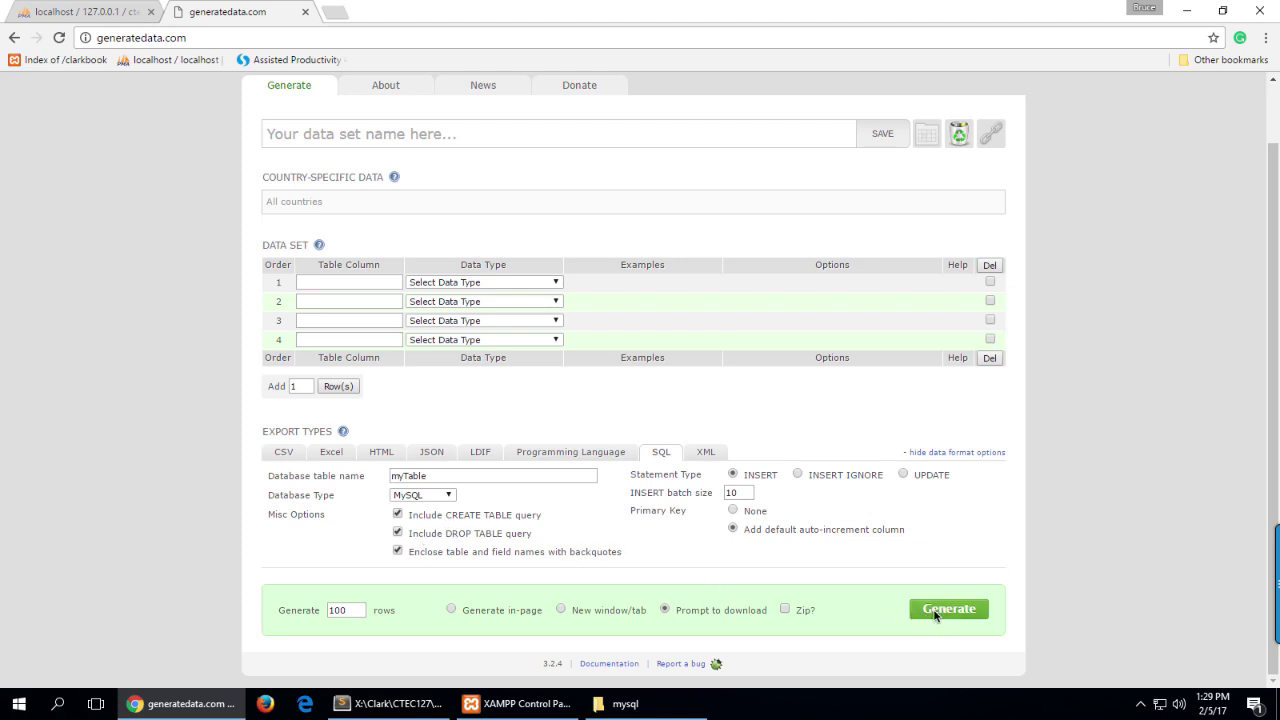
Define the first column as first_name with the Names data type and the "Alex (any gender)" example format.
left_click(388, 283)
type("first")
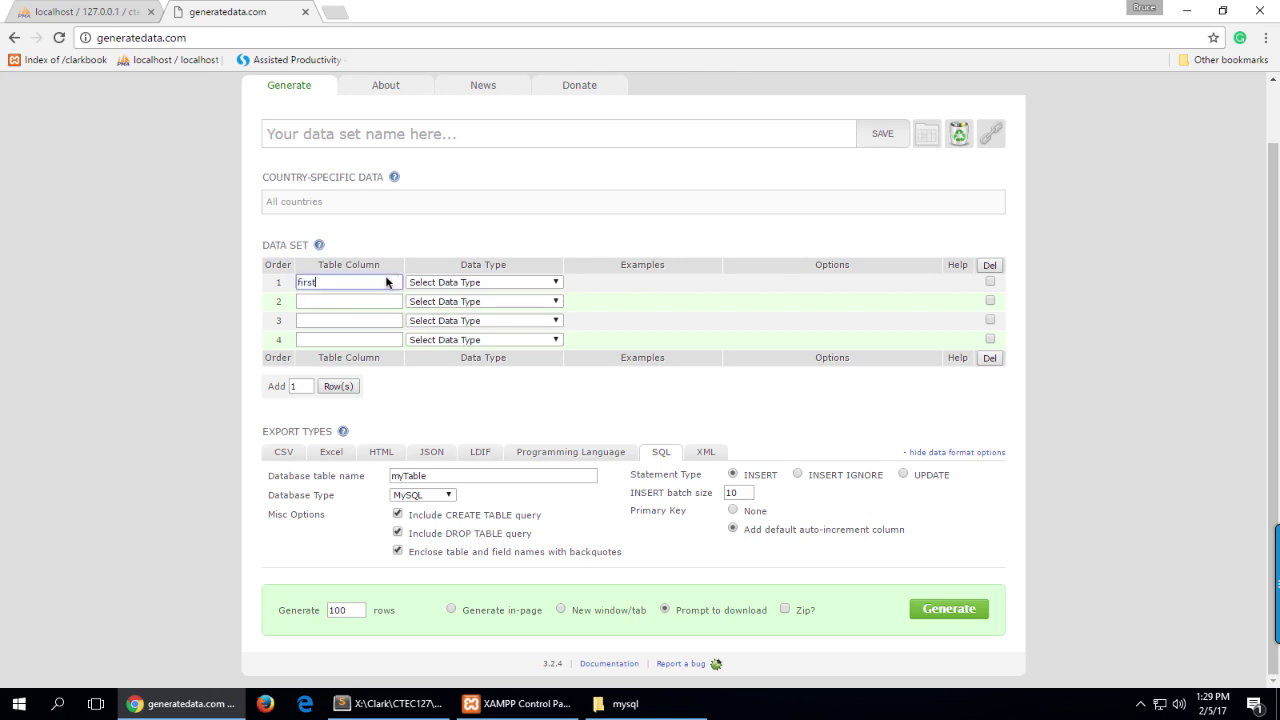
type("_name")
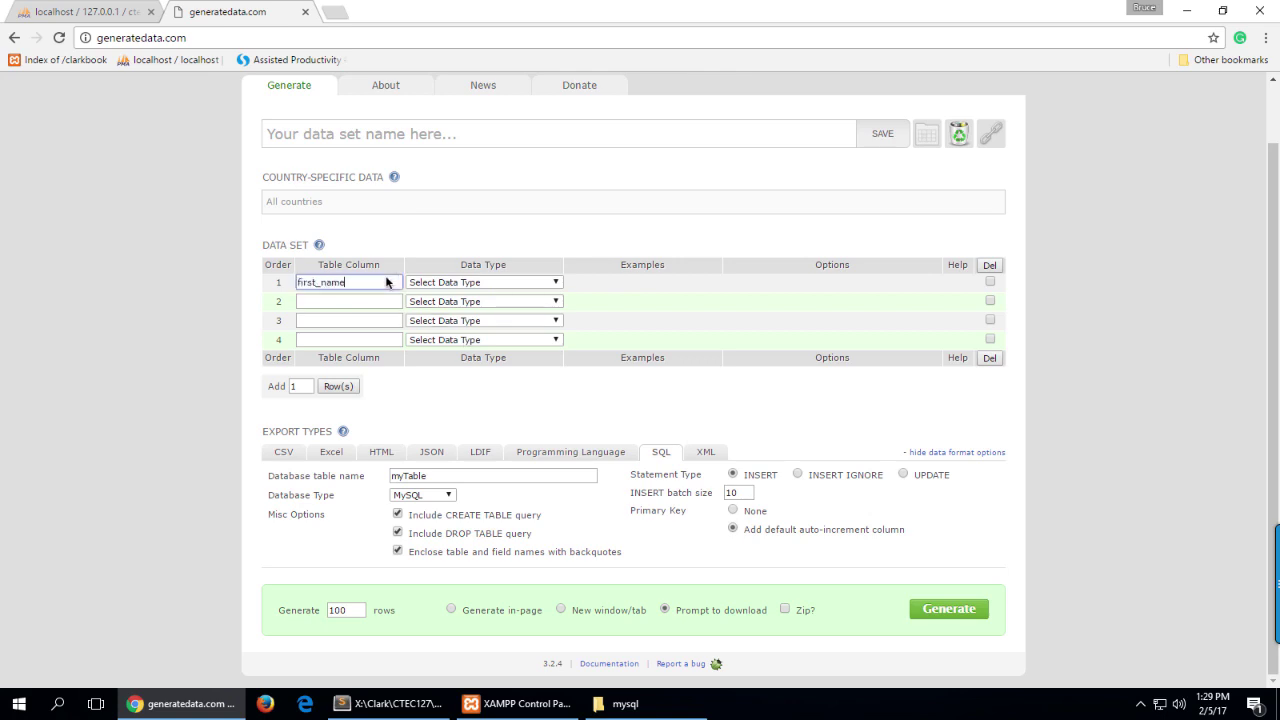
left_click(448, 283)
left_click(478, 318)
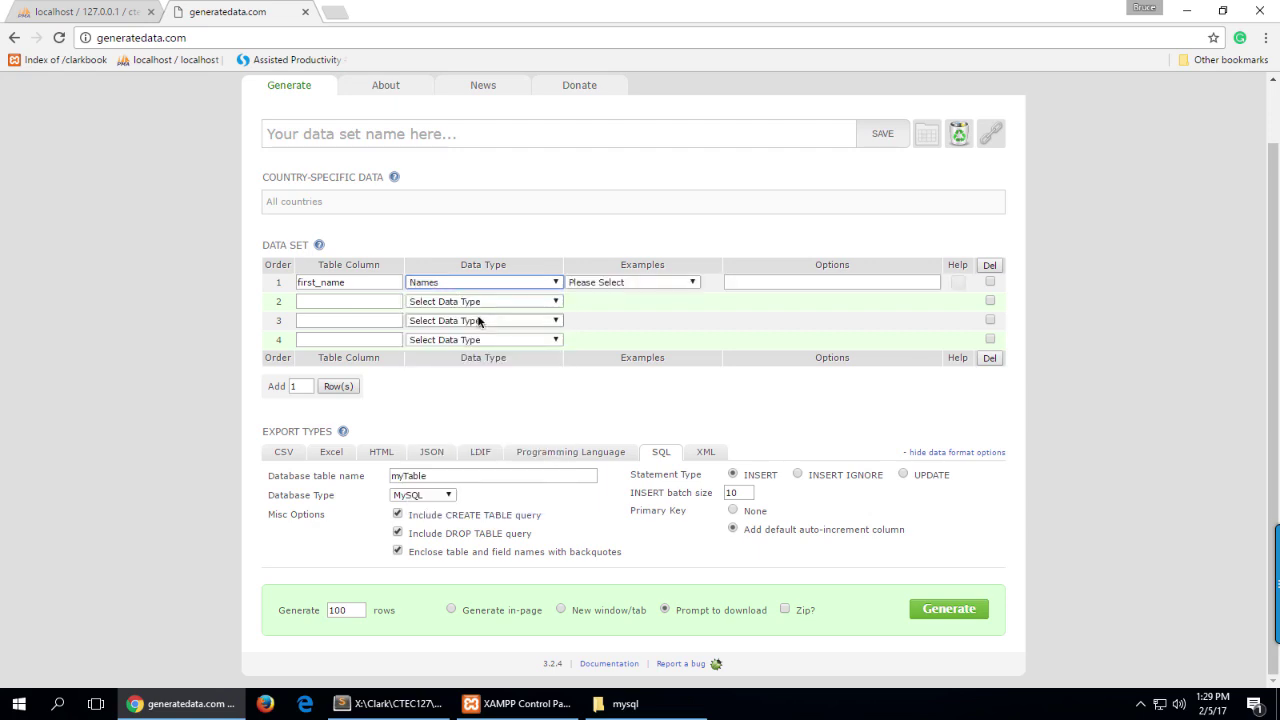
left_click(630, 283)
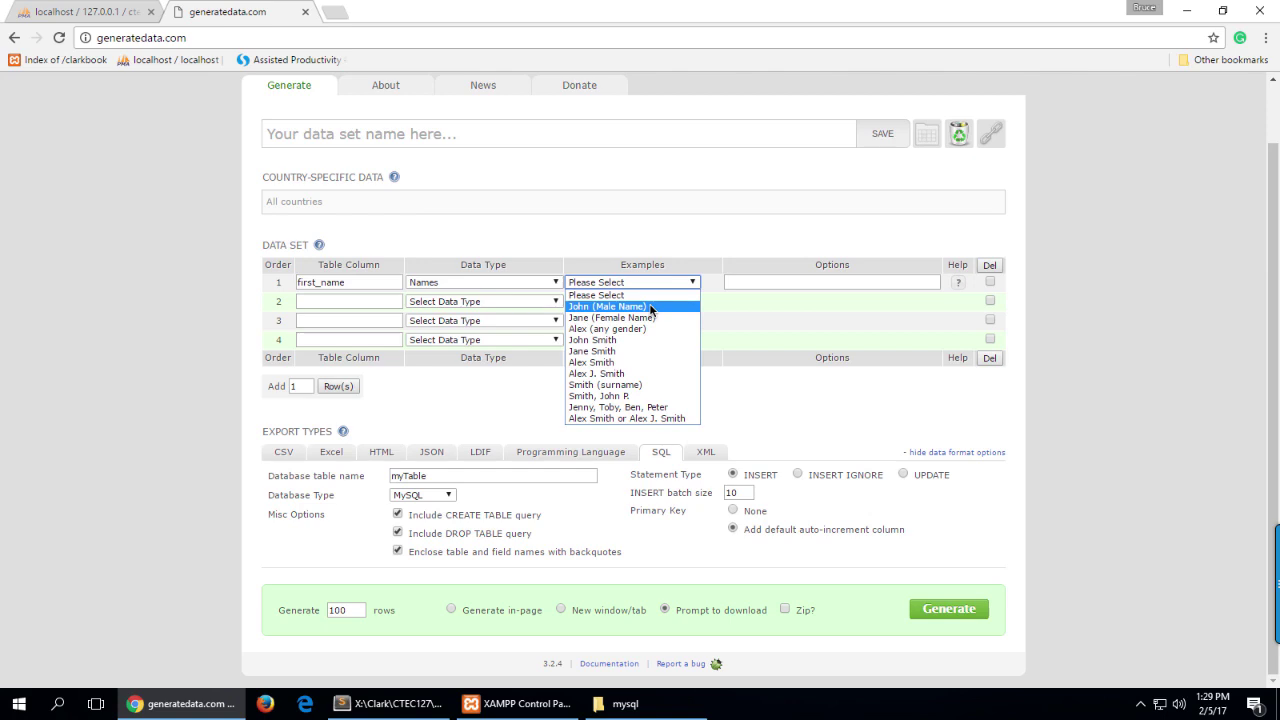
left_click(641, 328)
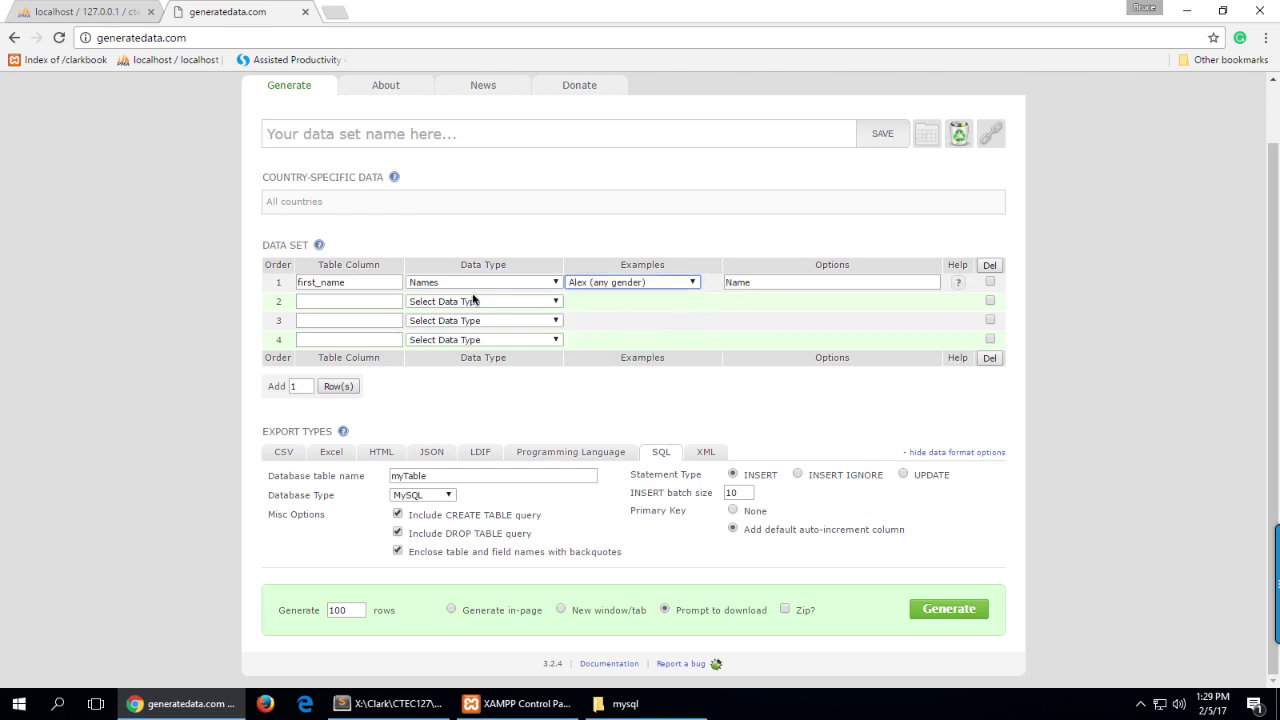
Define the second column as last_name with the Names data type and the "Smith (surname)" example format.
left_click(335, 307)
type("last_name")
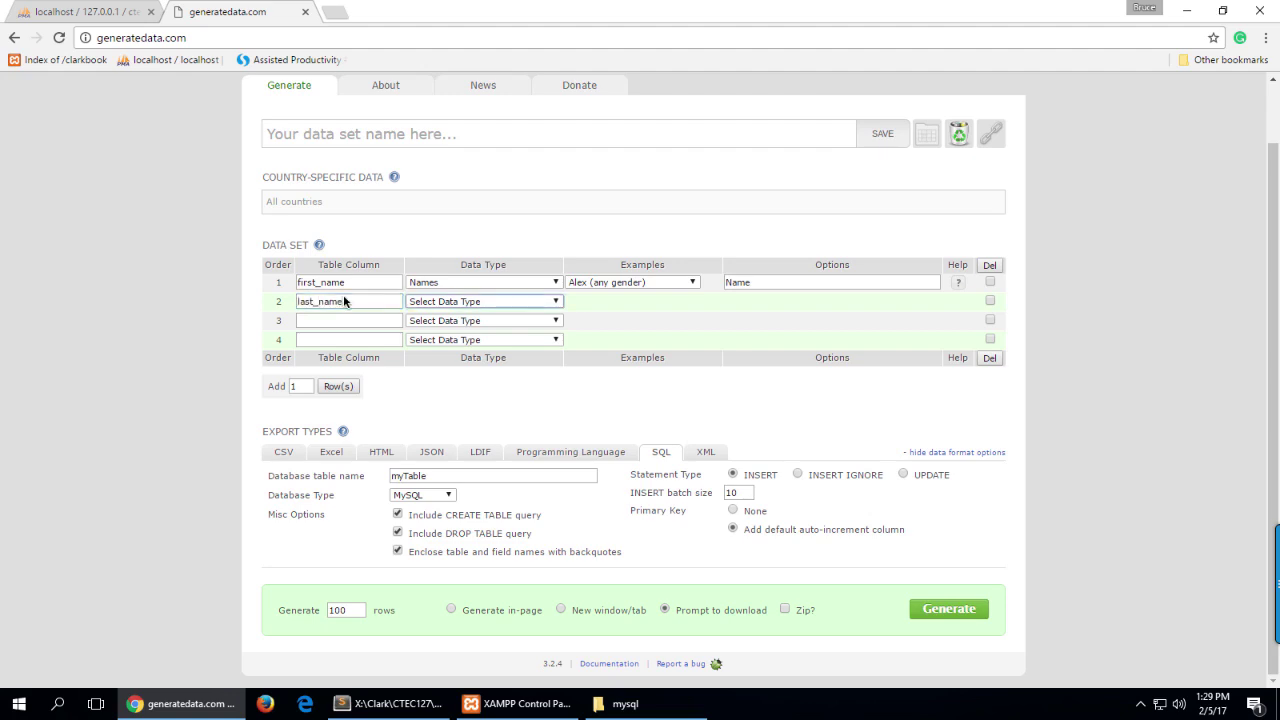
left_click(446, 302)
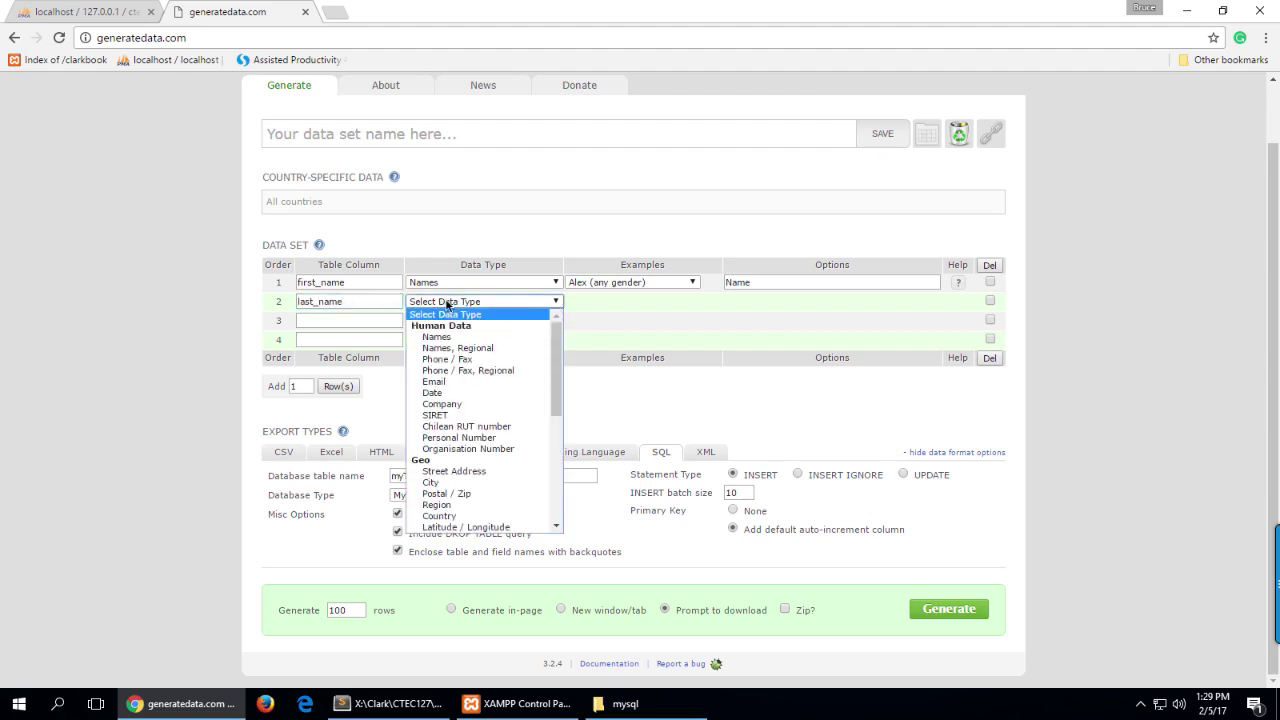
left_click(492, 338)
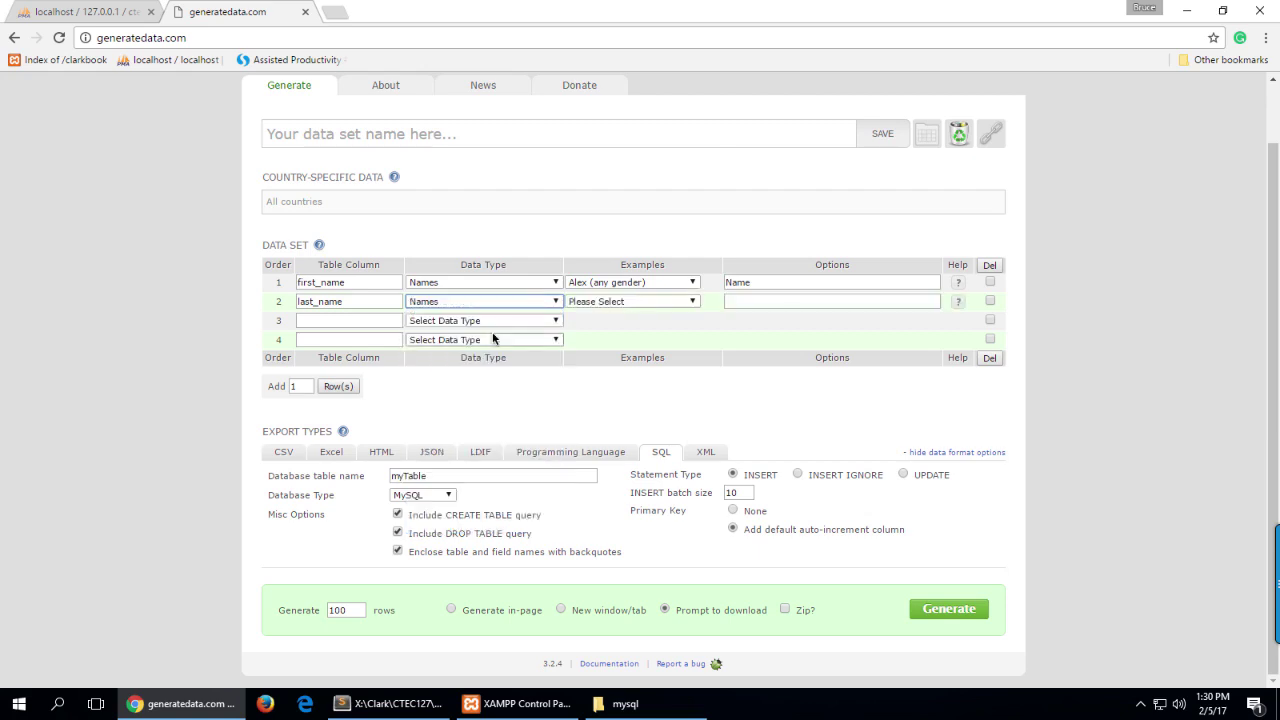
left_click(588, 302)
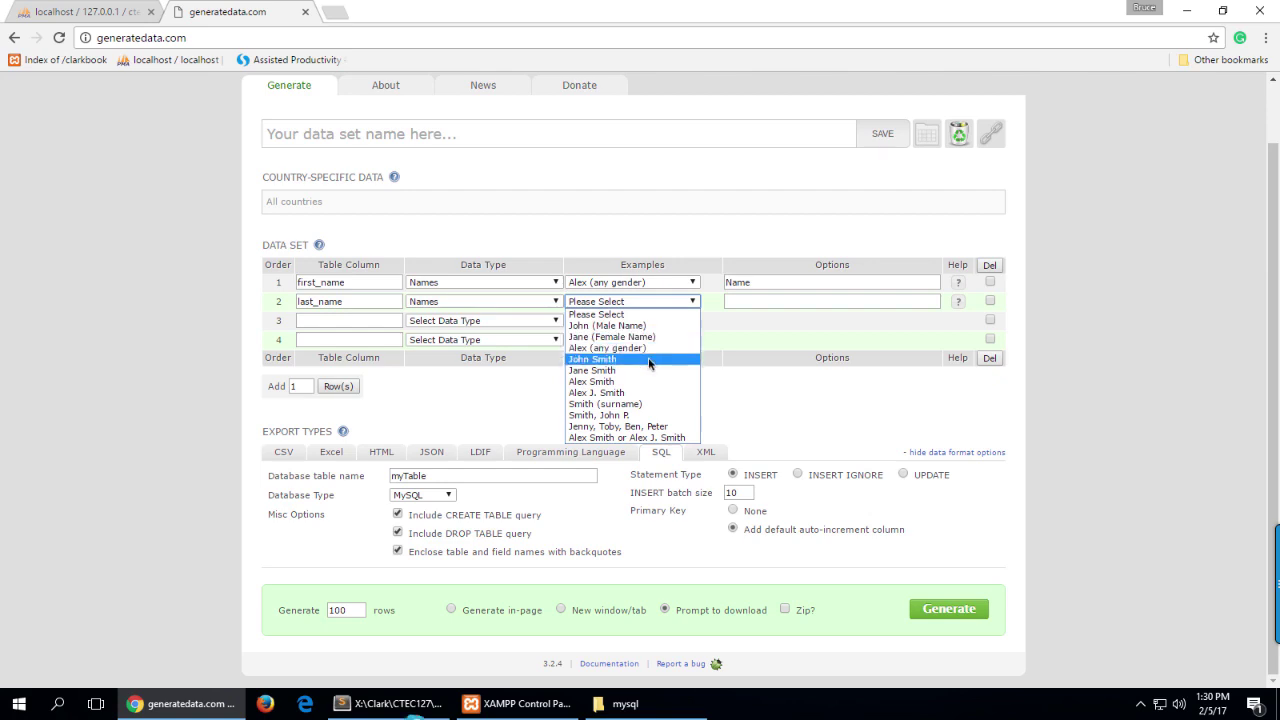
left_click(655, 404)
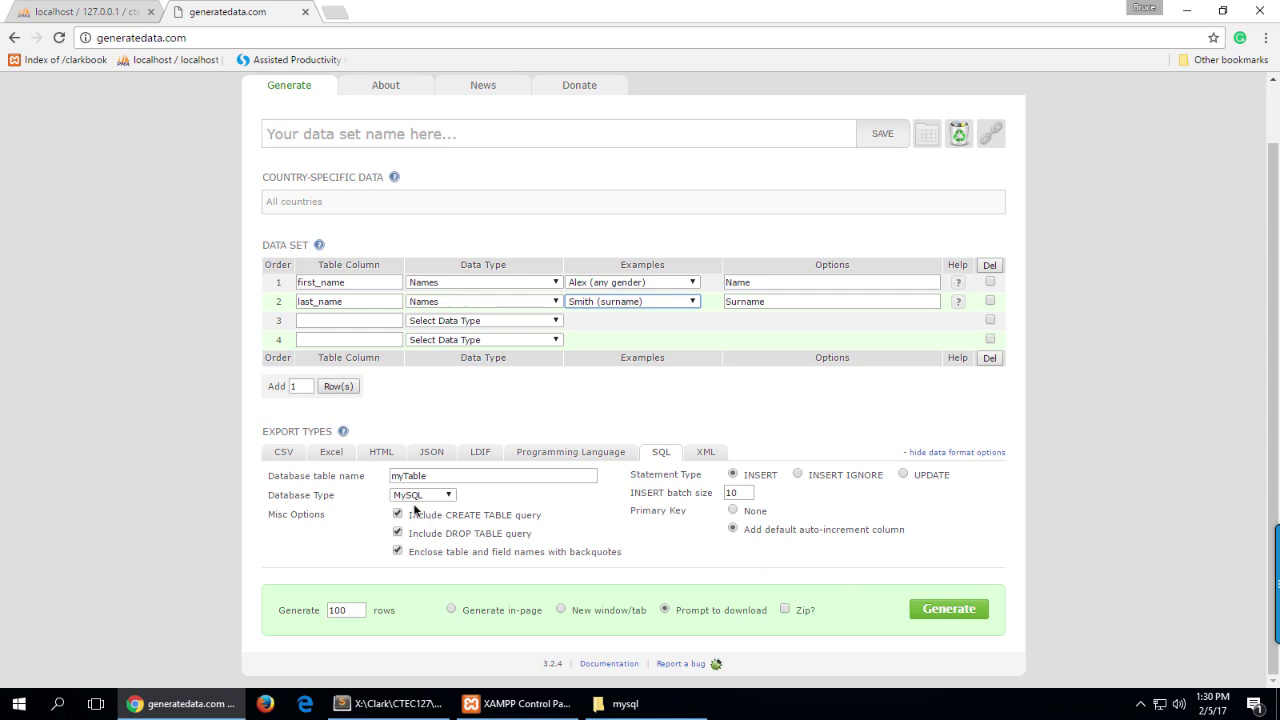
Set the export format to CSV and generate the data set as a downloaded file.
left_click(280, 454)
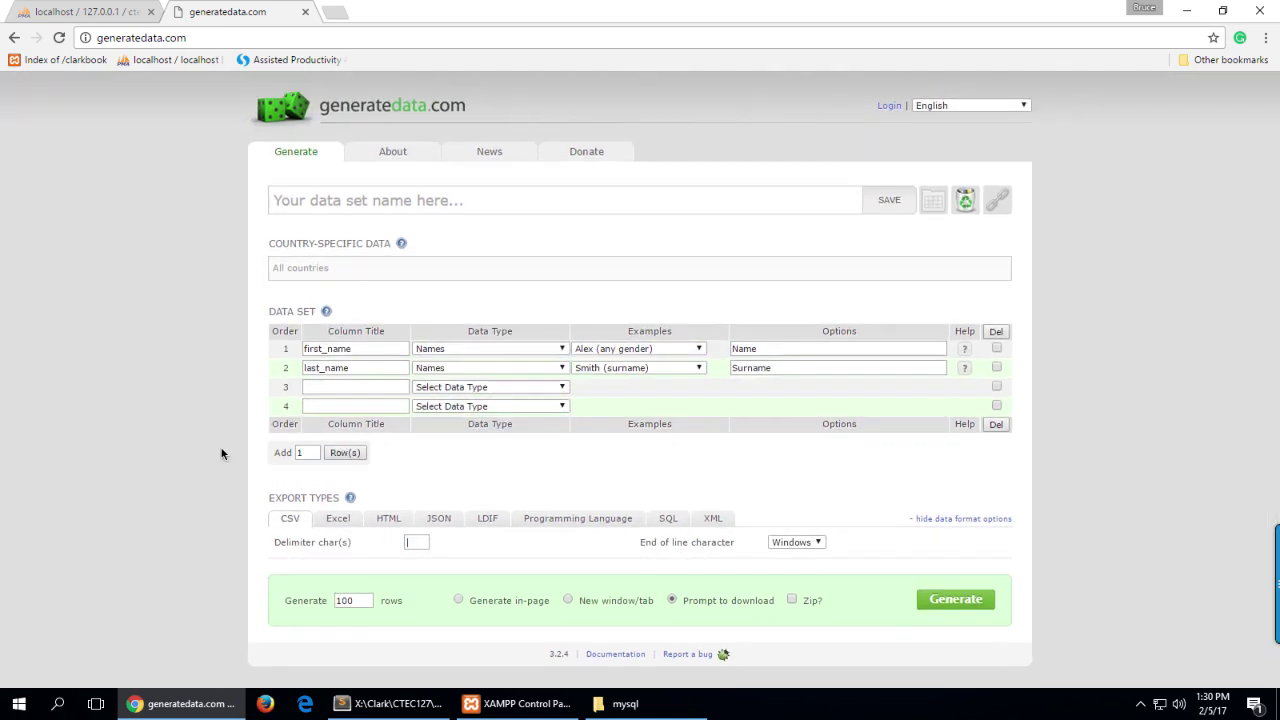
left_click(955, 599)
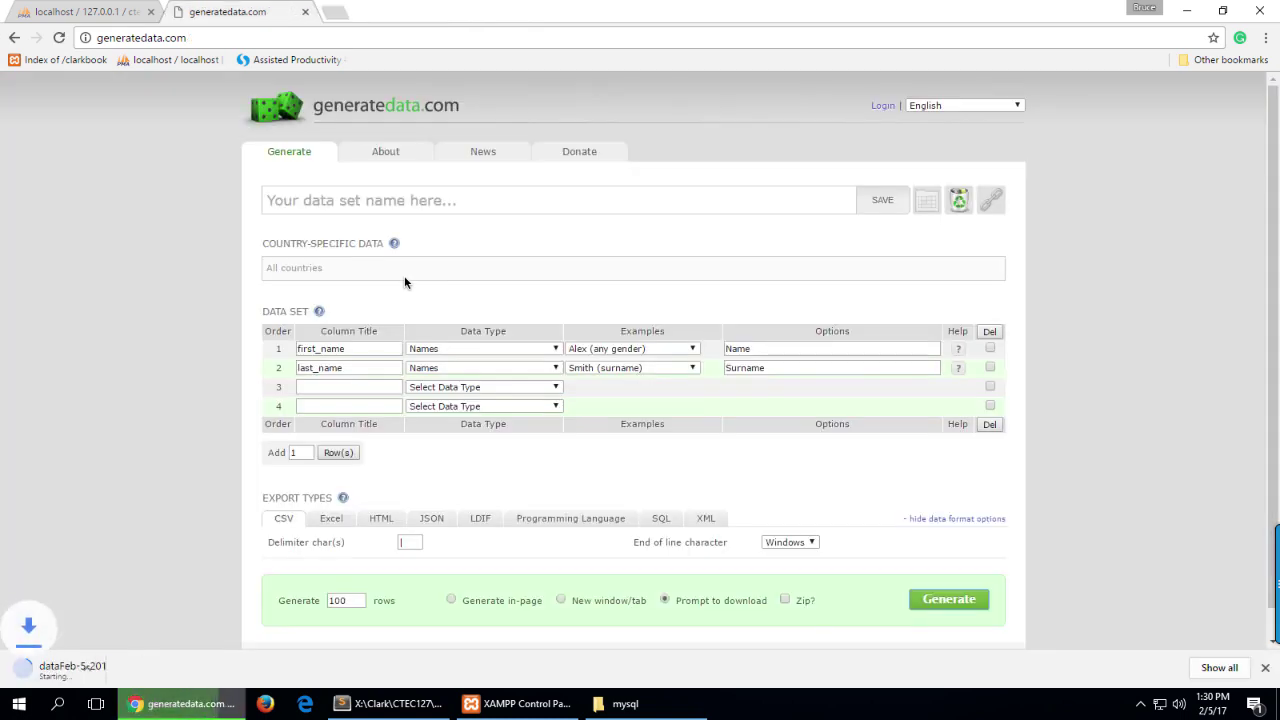
scroll(158, 358, "down", 1)
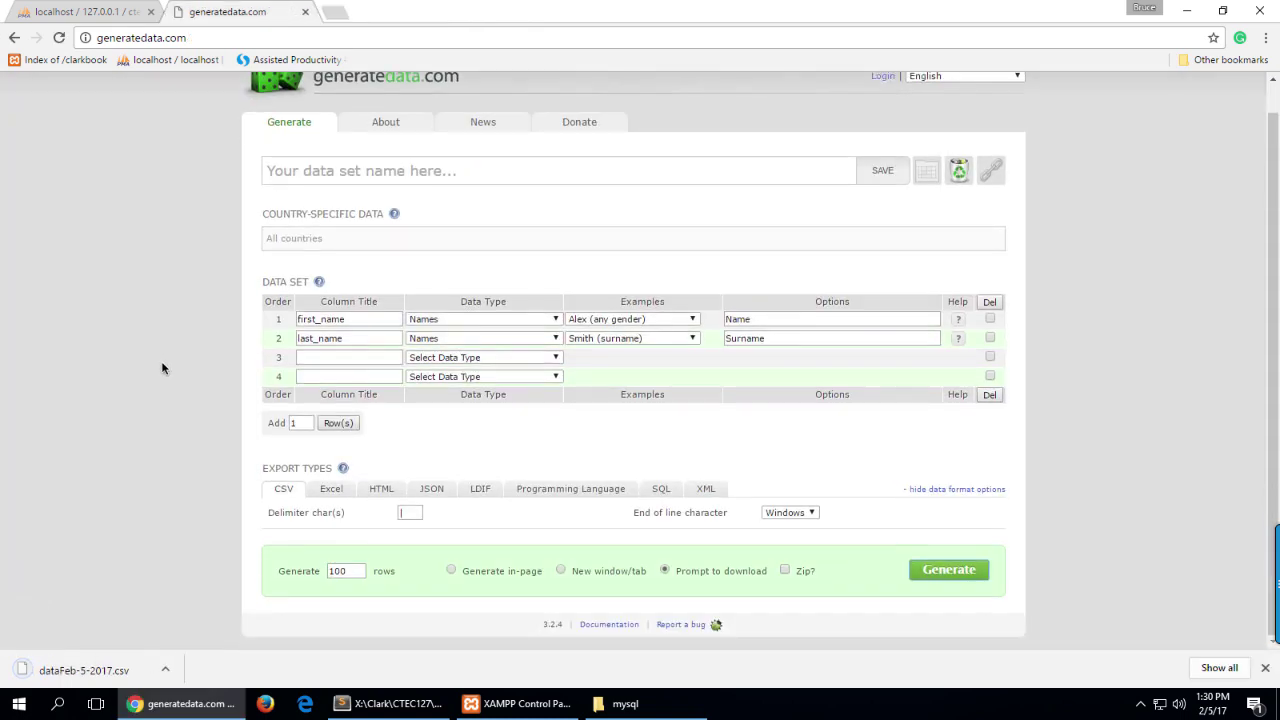
scroll(162, 369, "up", 1)
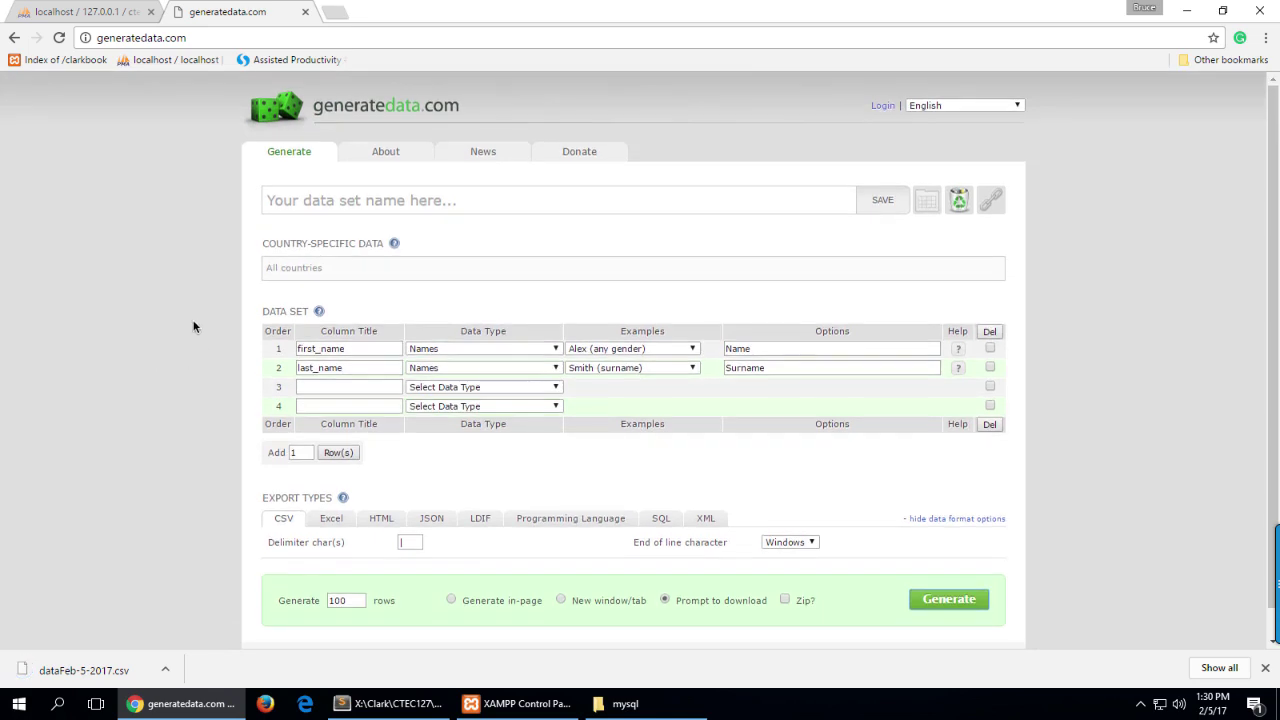
scroll(195, 319, "down", 1)
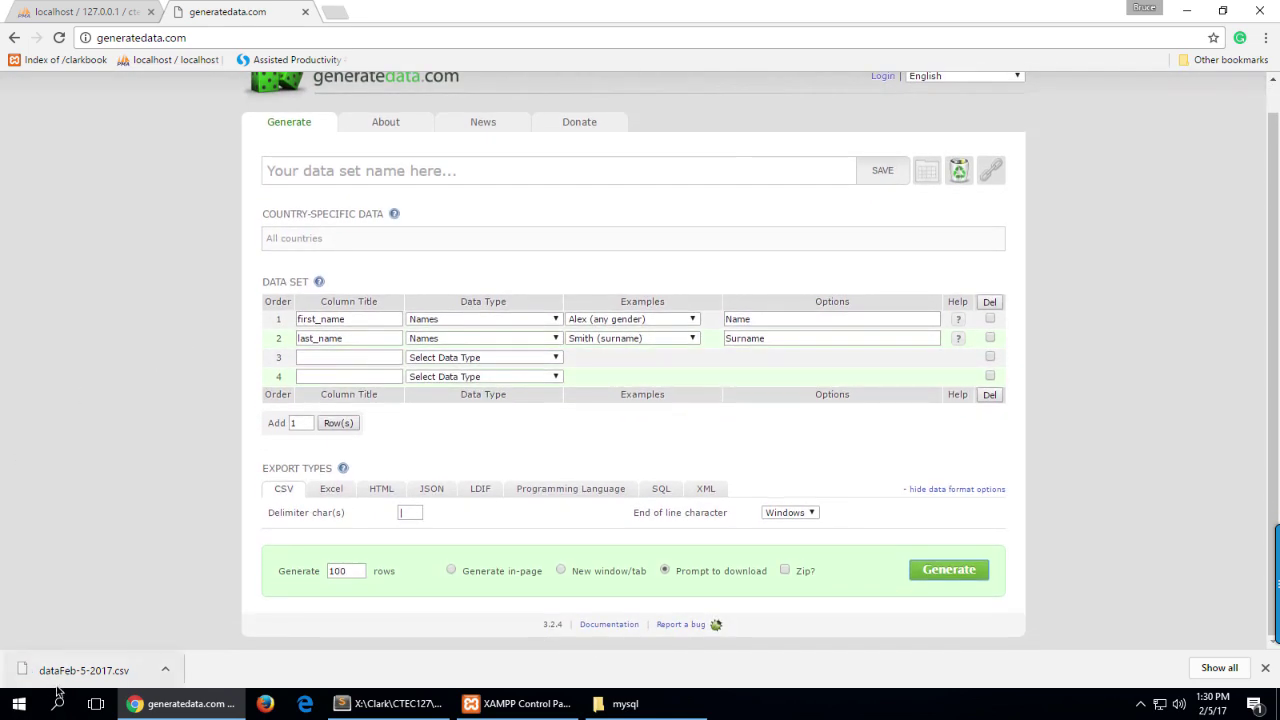
Show the downloaded dataFeb-5-2017.csv in its folder and open it with Notepad.
left_click(165, 669)
left_click(174, 617)
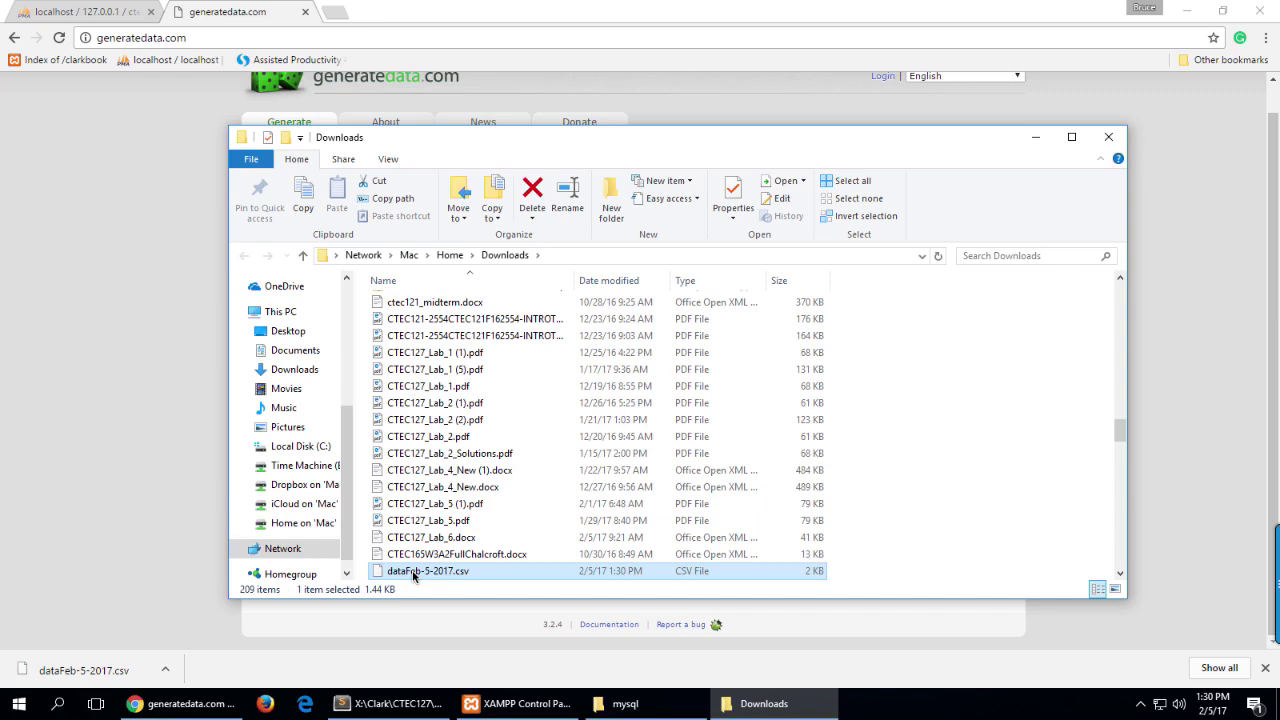
double_click(413, 571)
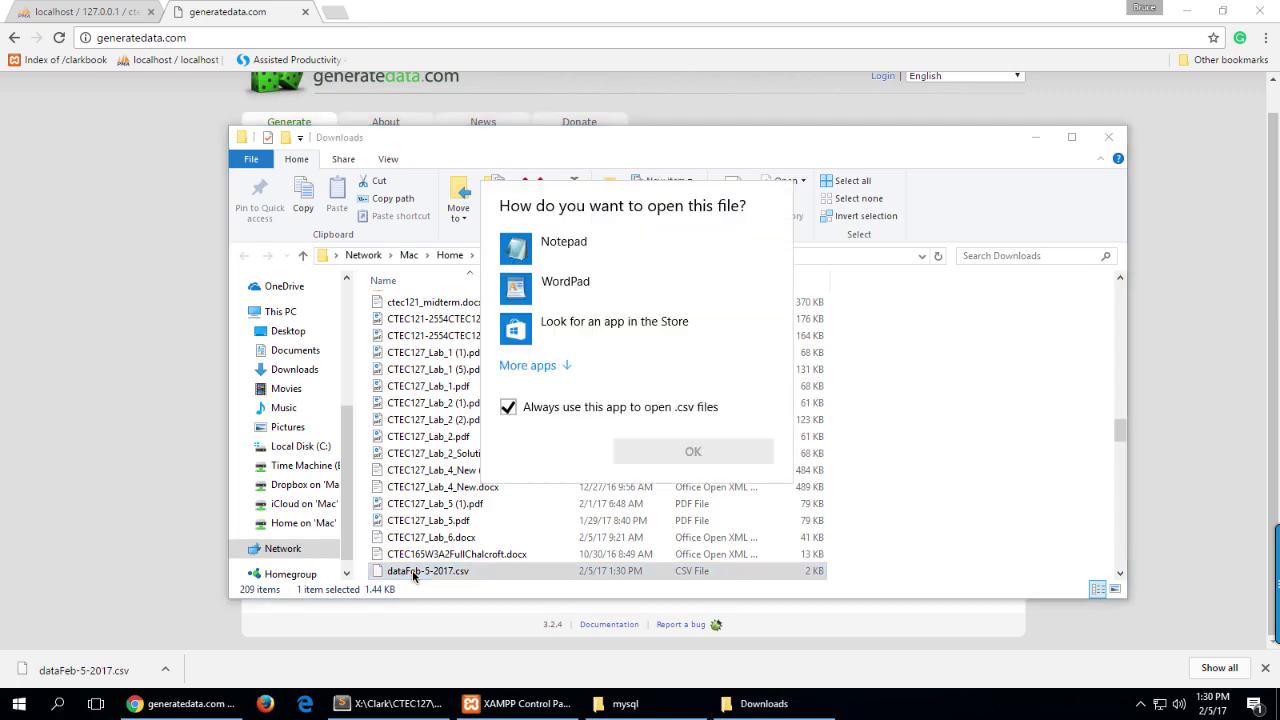
left_click(565, 250)
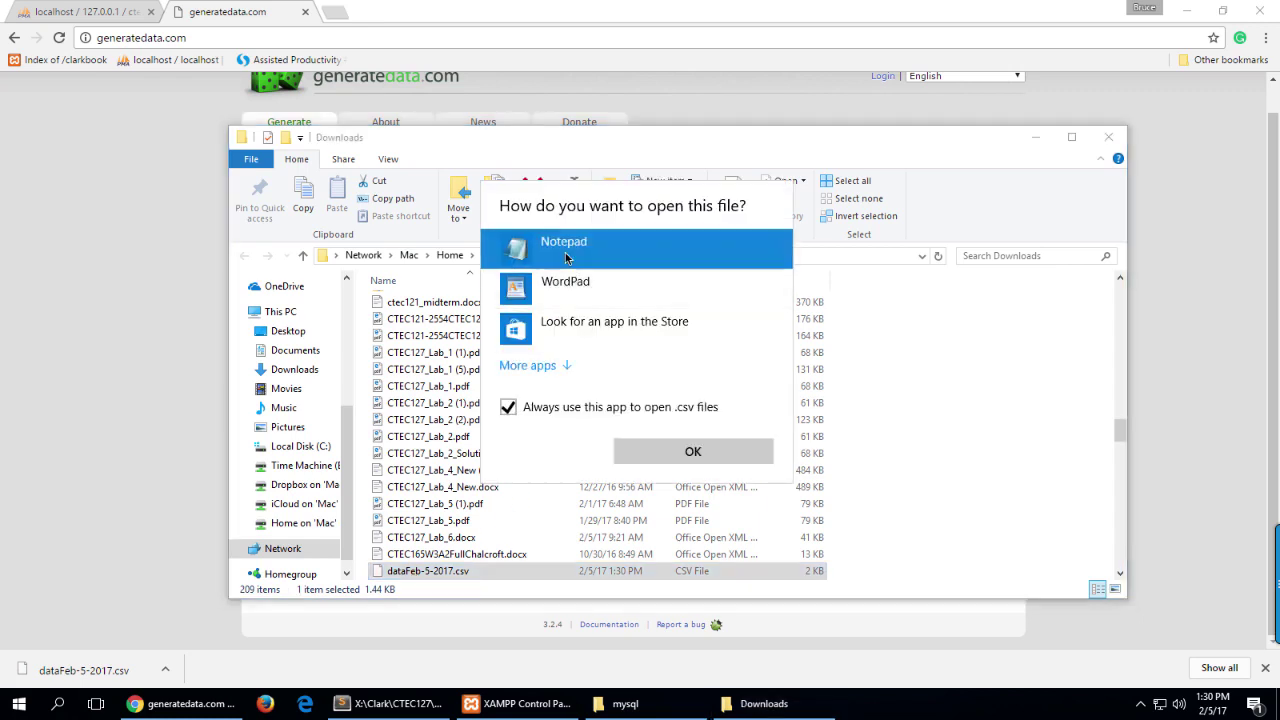
left_click(565, 252)
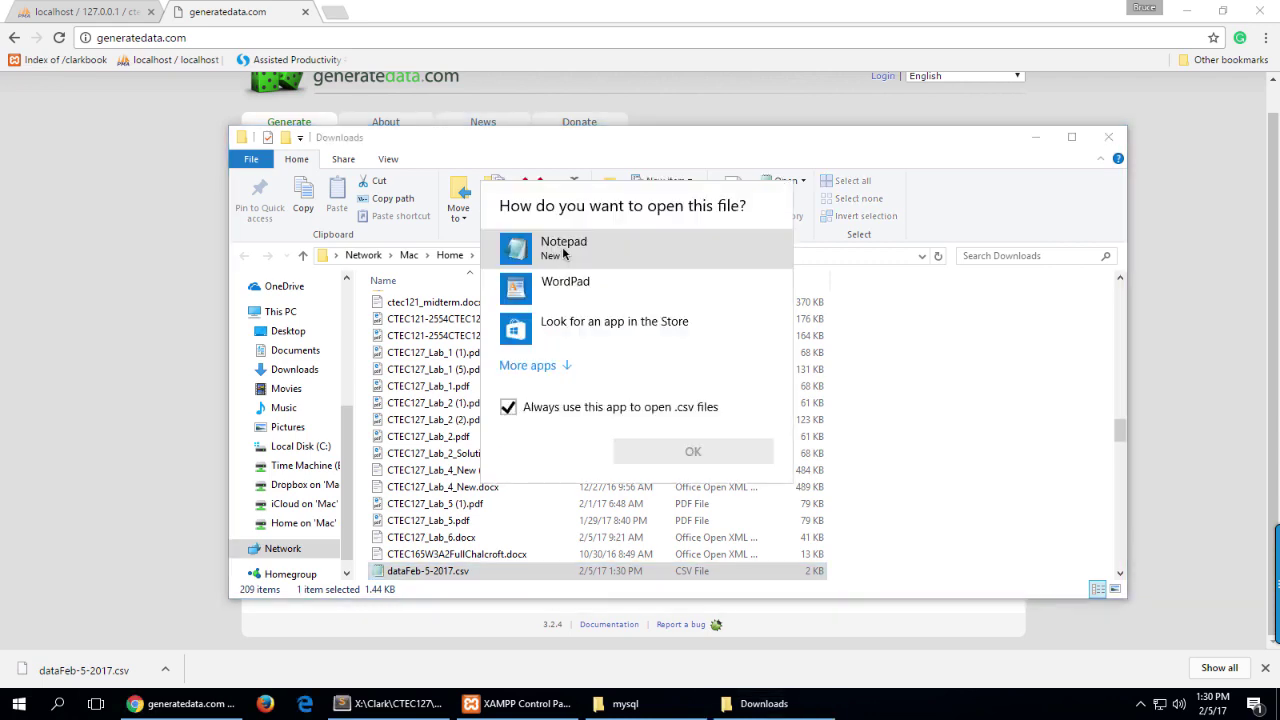
left_click(563, 252)
left_click(692, 451)
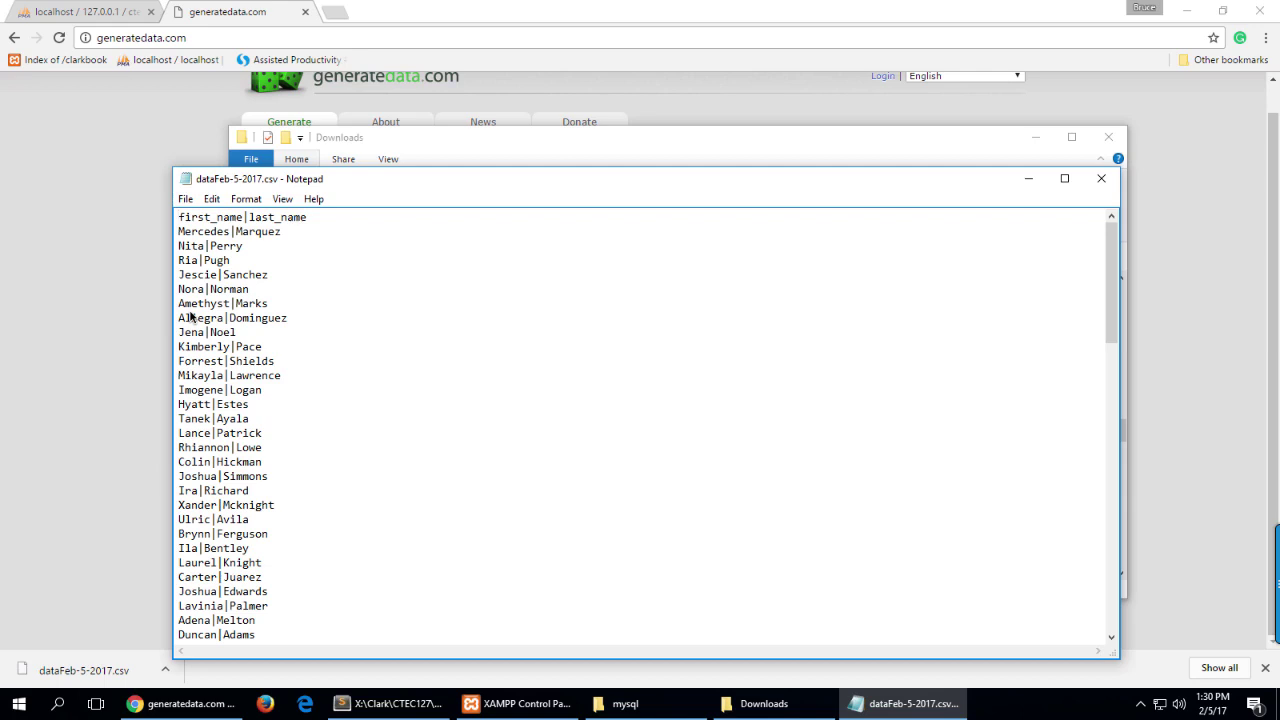
Look through the generated names in the CSV file, and close the file and the Downloads folder.
scroll(192, 318, "down", 1)
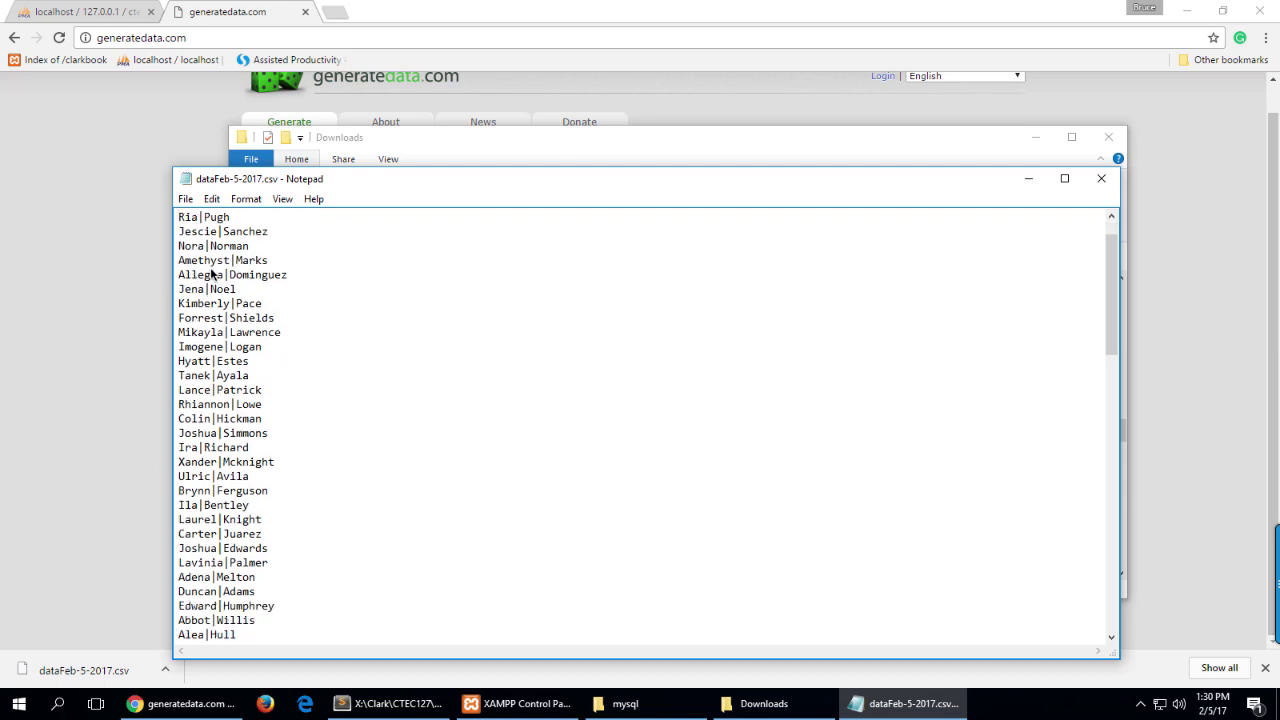
scroll(211, 274, "down", 1)
scroll(211, 274, "up", 2)
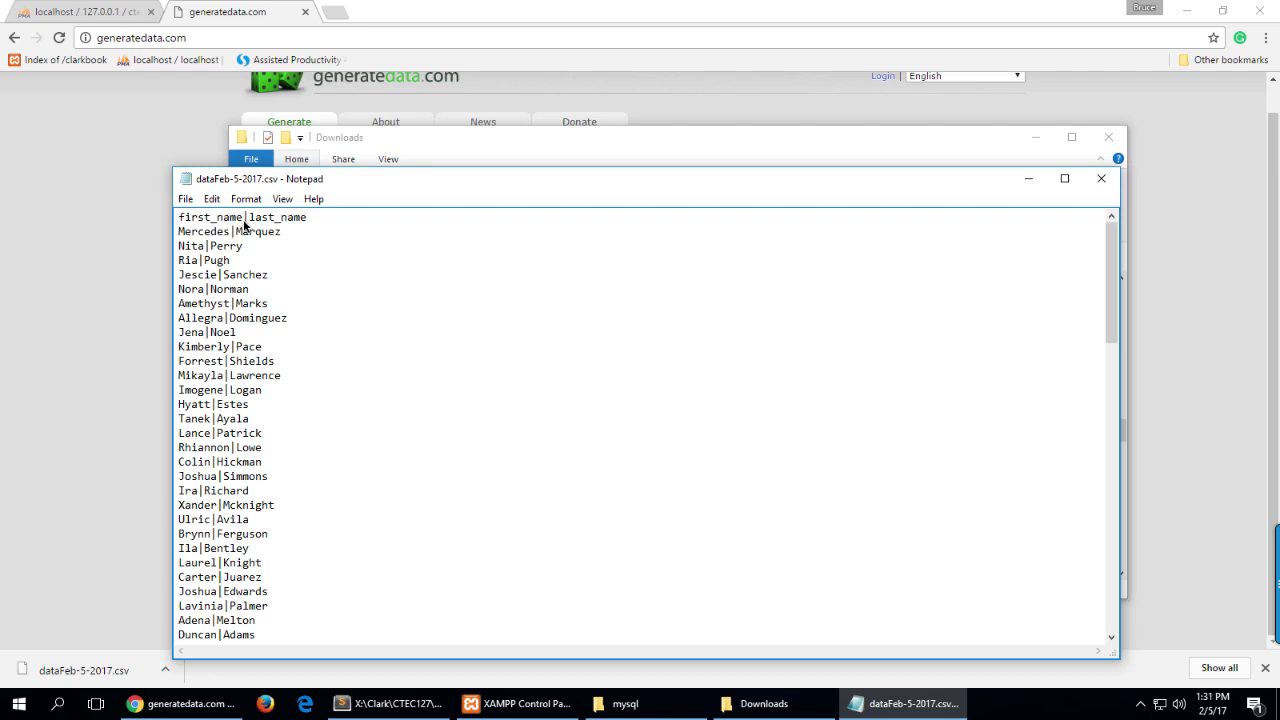
left_click(1100, 178)
left_click(1108, 128)
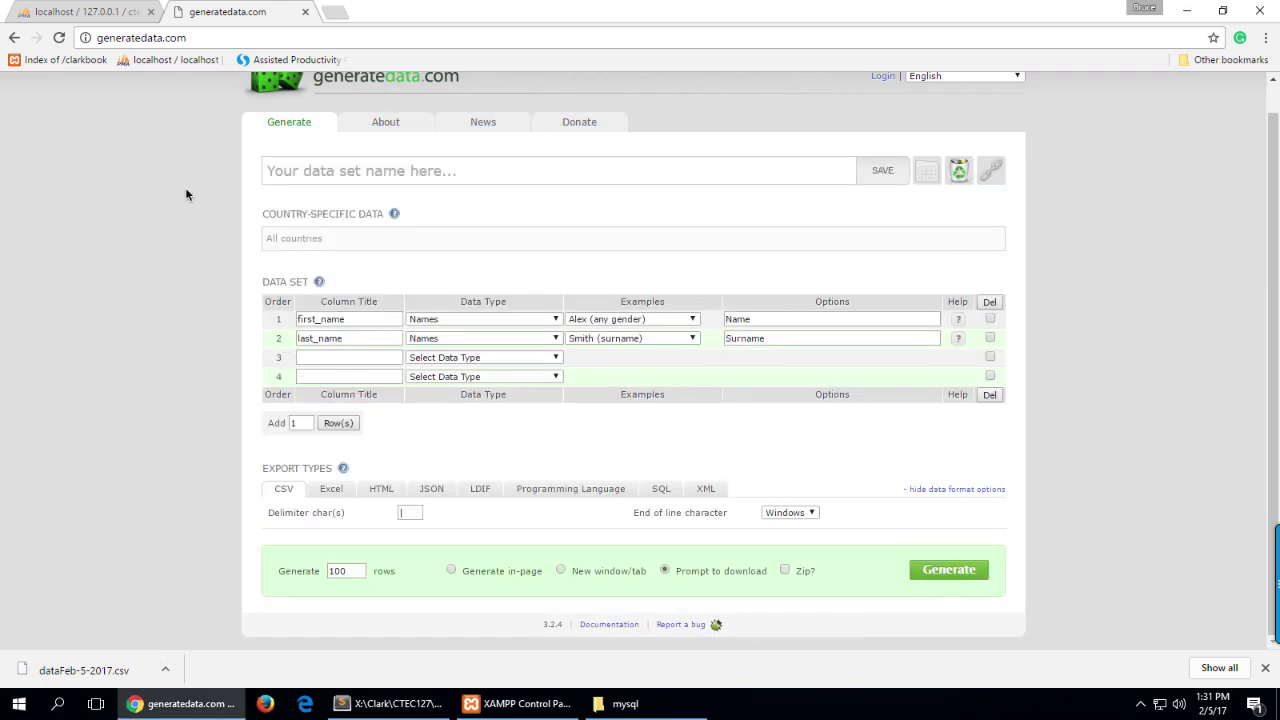
scroll(190, 197, "up", 1)
scroll(194, 198, "up", 1)
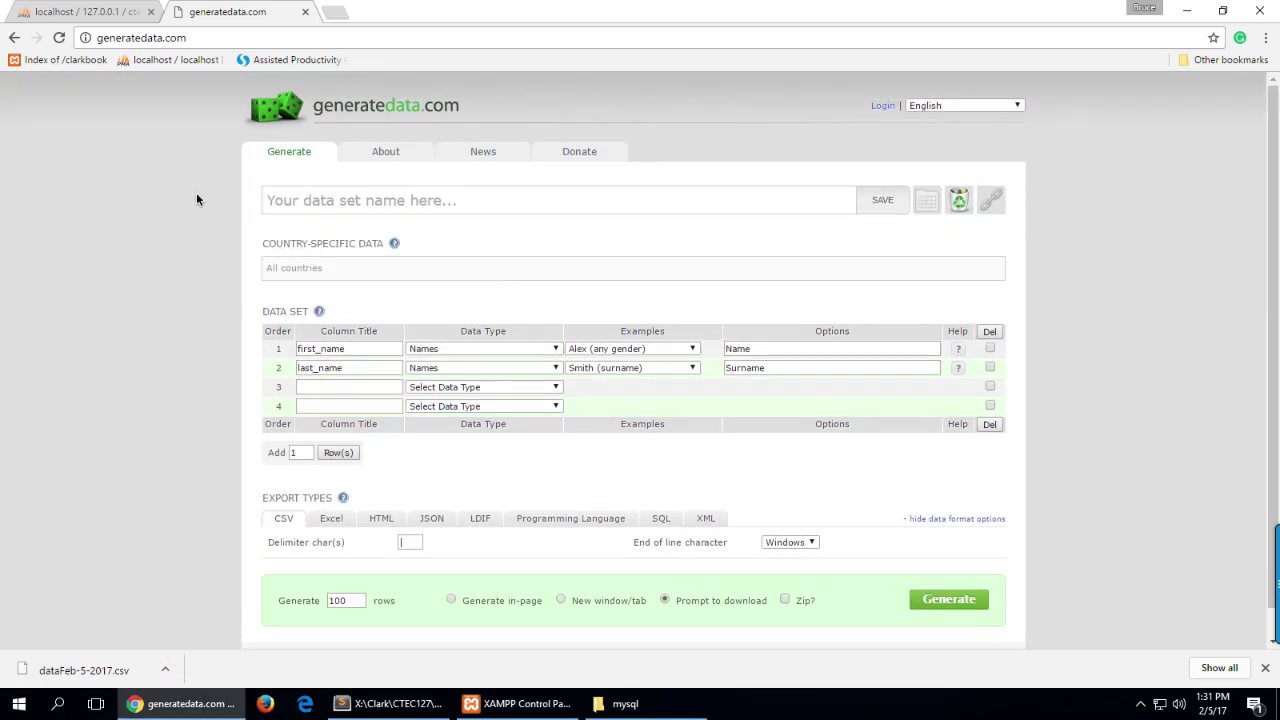